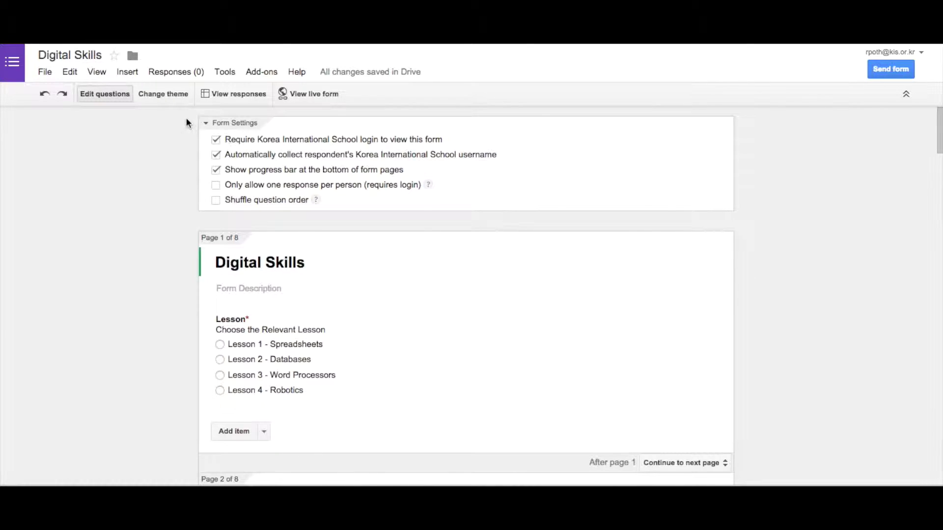
Open the form's theme options, customize the Basic theme and expand its header image setting.
{"action": "left_click", "coordinate": [165, 95]}
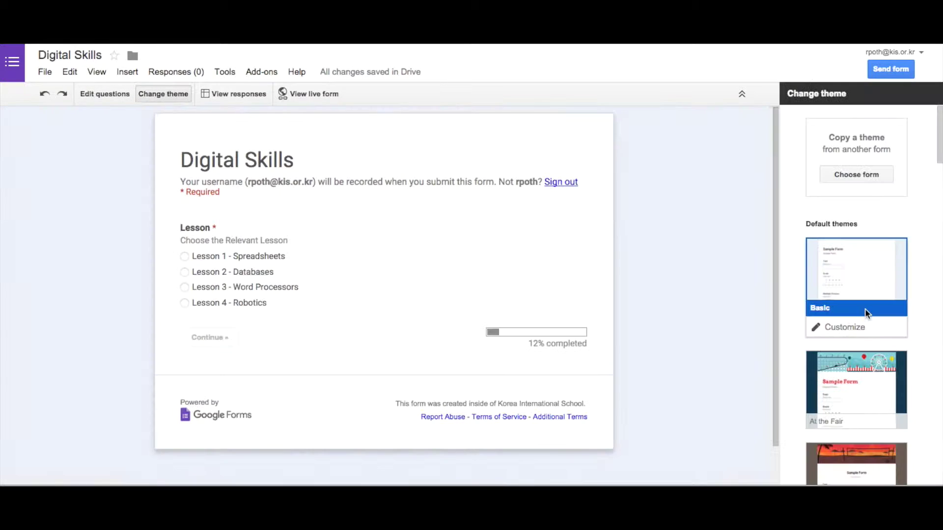
{"action": "scroll", "coordinate": [864, 309], "scroll_direction": "down", "scroll_amount": 3}
{"action": "scroll", "coordinate": [865, 308], "scroll_direction": "down", "scroll_amount": 8}
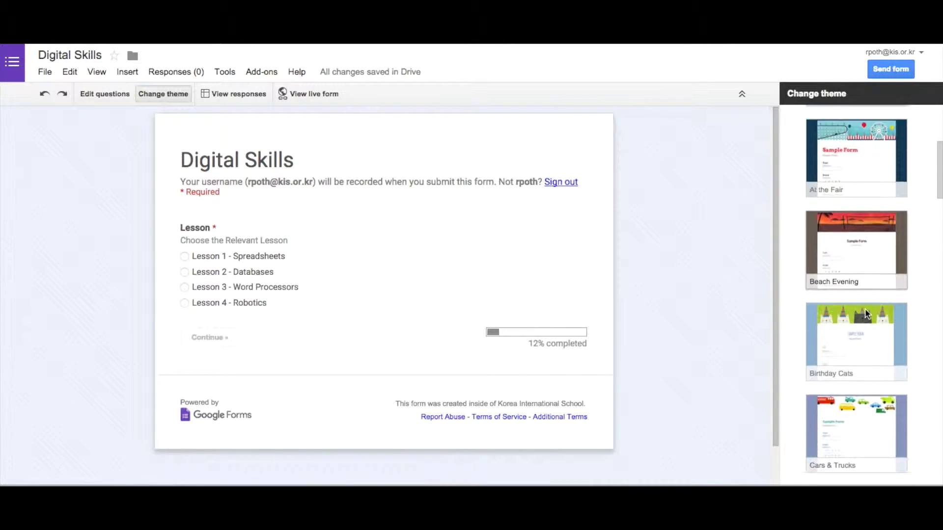
{"action": "scroll", "coordinate": [865, 309], "scroll_direction": "down", "scroll_amount": 12}
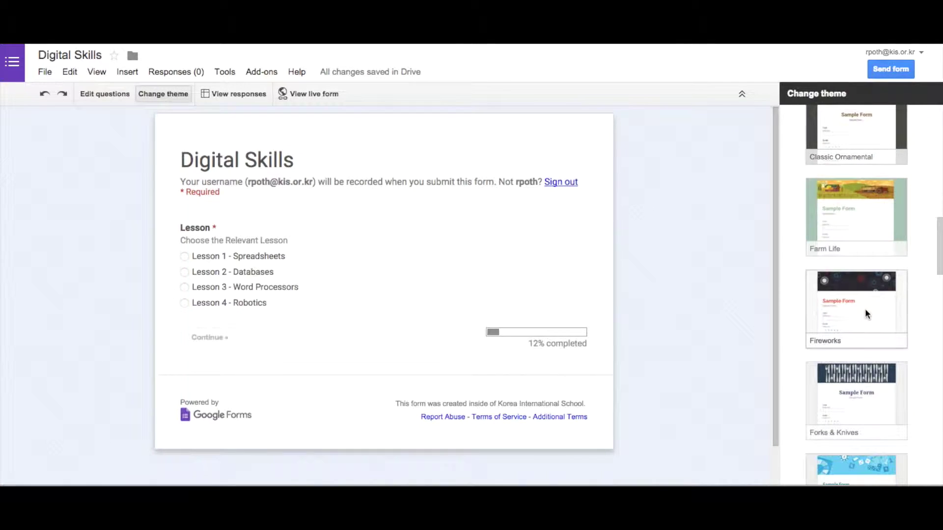
{"action": "scroll", "coordinate": [865, 309], "scroll_direction": "down", "scroll_amount": 10}
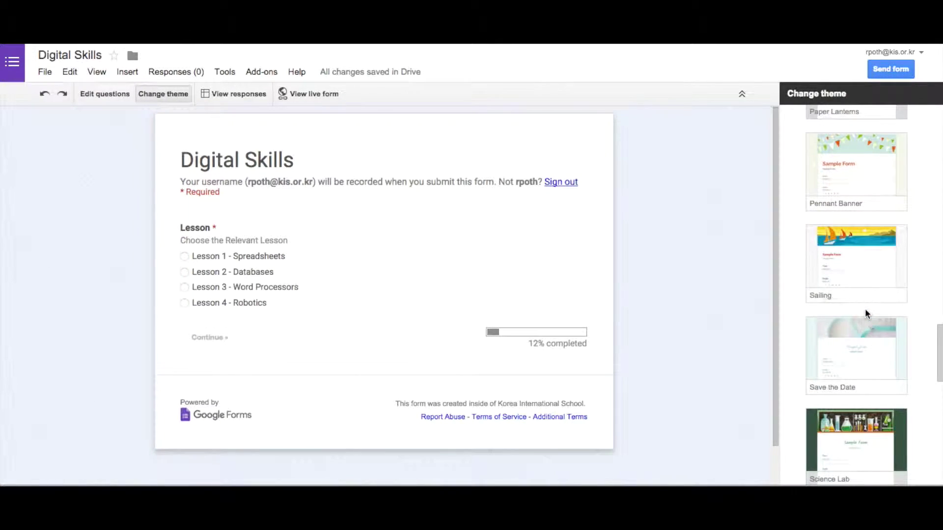
{"action": "scroll", "coordinate": [865, 308], "scroll_direction": "up", "scroll_amount": 20}
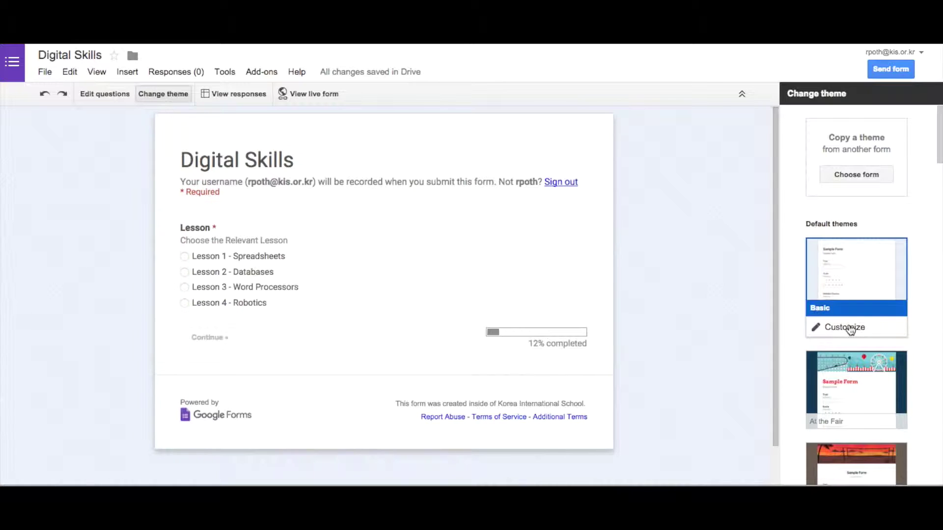
{"action": "left_click", "coordinate": [856, 330]}
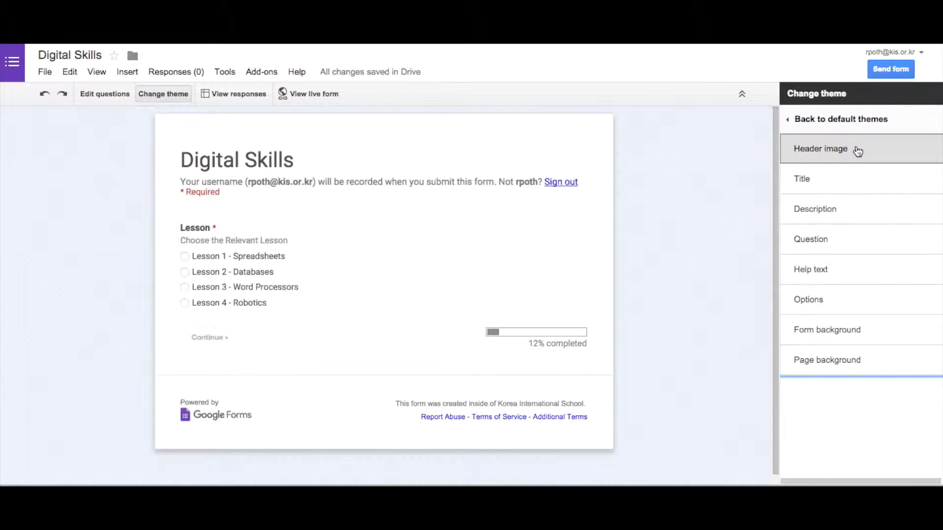
{"action": "left_click", "coordinate": [858, 151]}
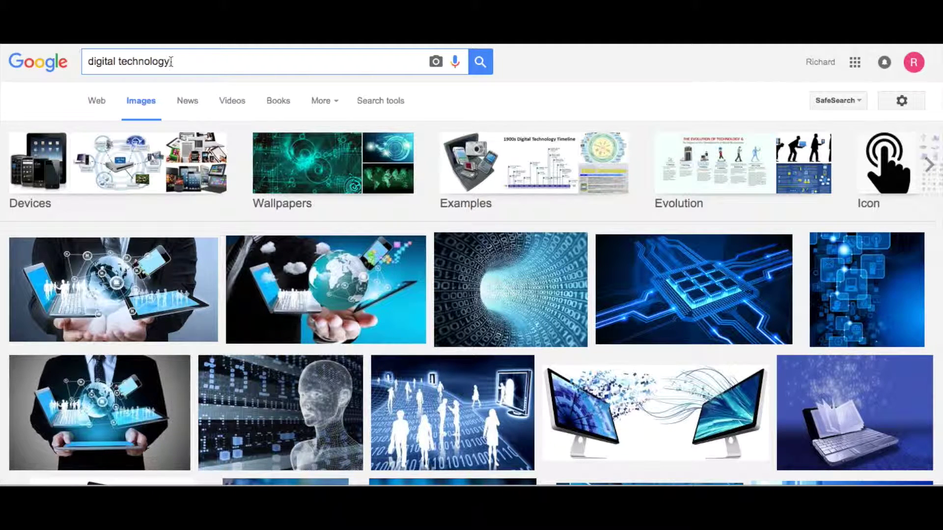
Filter digital technology images to noncommercial reuse with modification and preview the blue TECHNOLOGY illustration.
{"action": "left_click", "coordinate": [383, 104]}
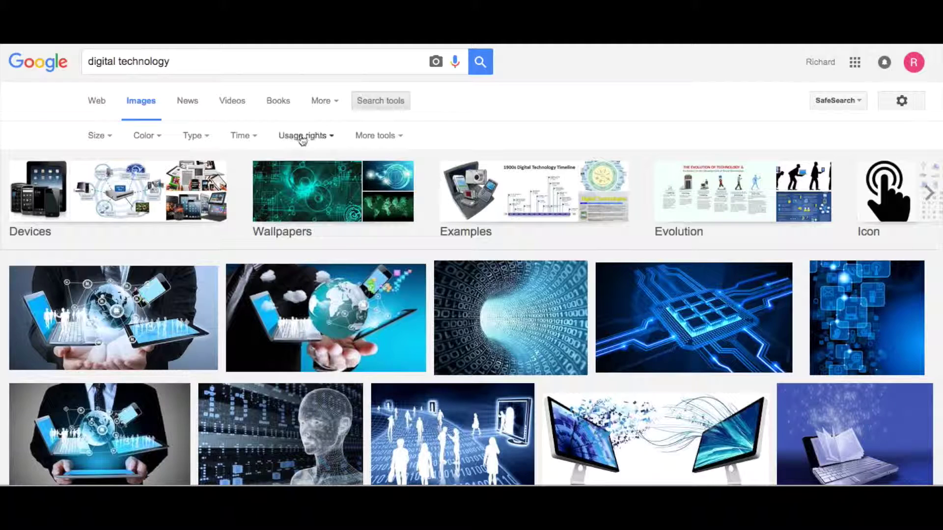
{"action": "left_click", "coordinate": [324, 137]}
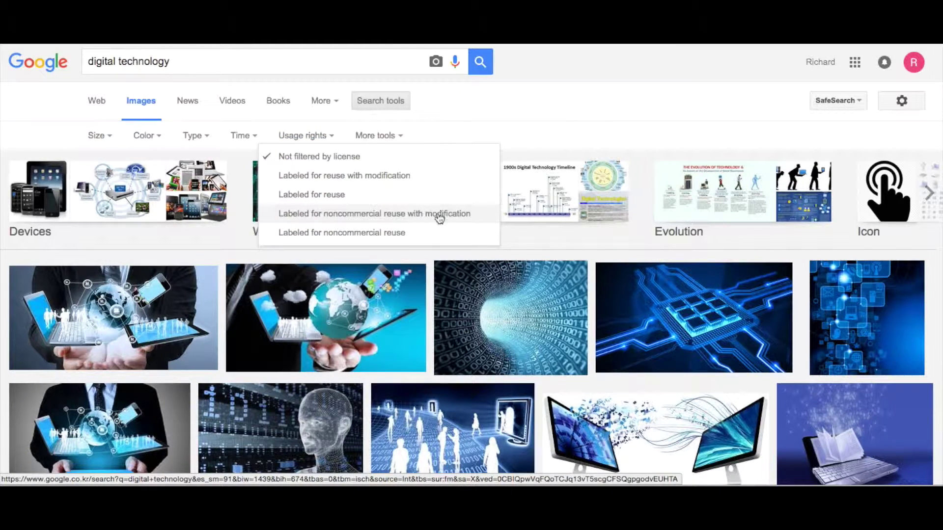
{"action": "left_click", "coordinate": [478, 214]}
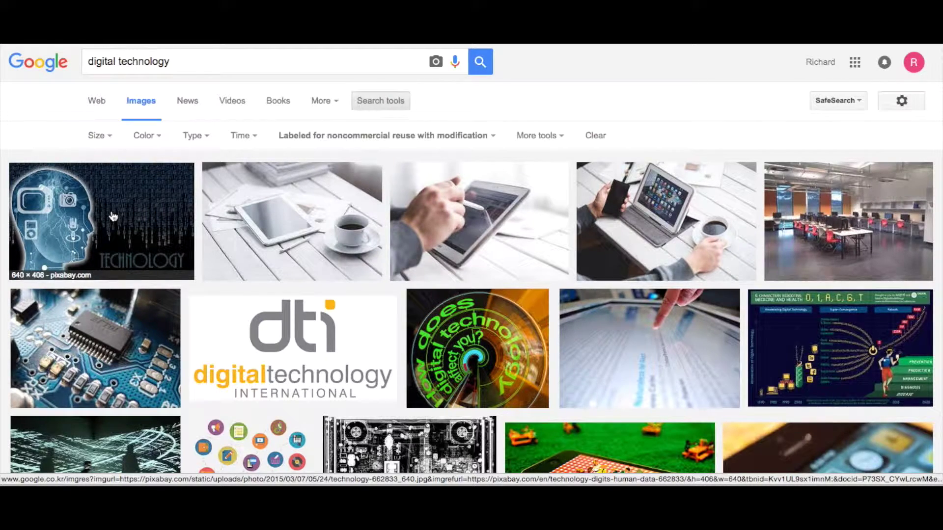
{"action": "left_click", "coordinate": [113, 217]}
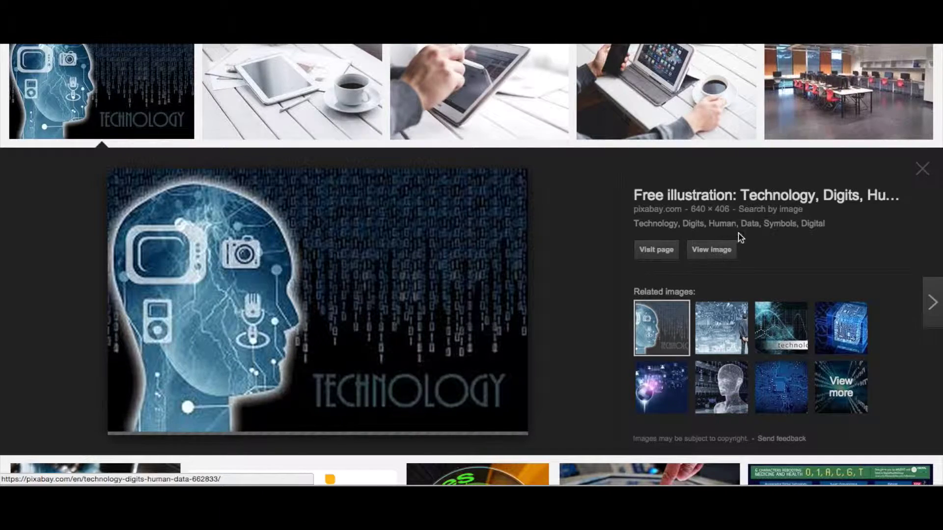
Download the TECHNOLOGY illustration from Pixabay at 1280 × 813 after entering the verification code.
{"action": "left_click", "coordinate": [712, 250]}
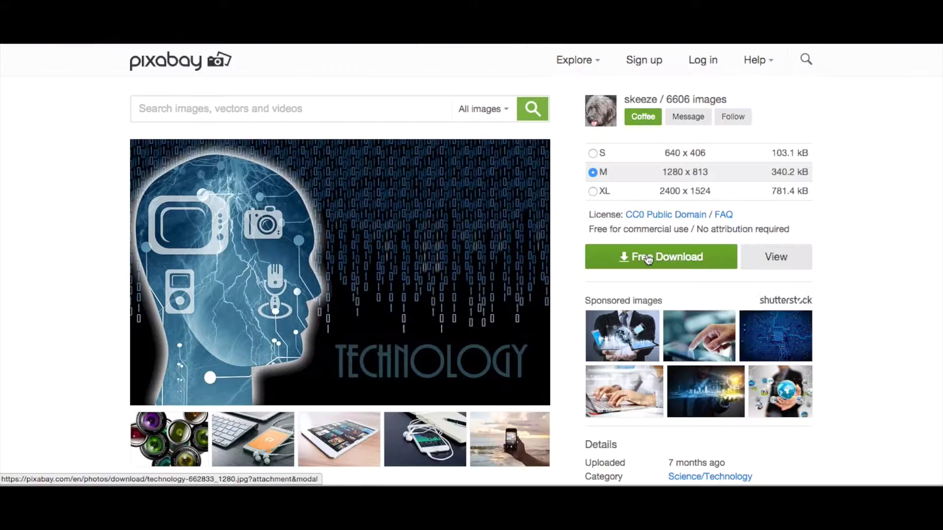
{"action": "left_click", "coordinate": [648, 260]}
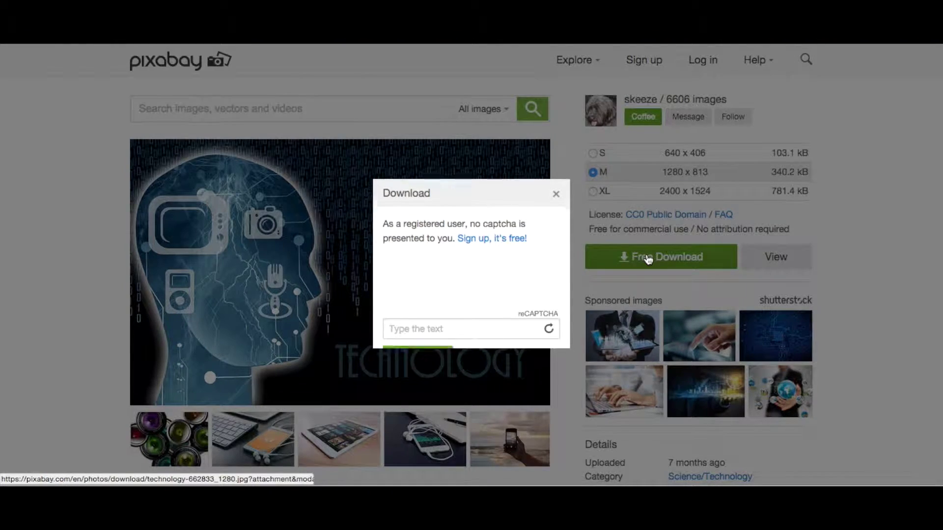
{"action": "left_click", "coordinate": [461, 315]}
{"action": "type", "text": "881"}
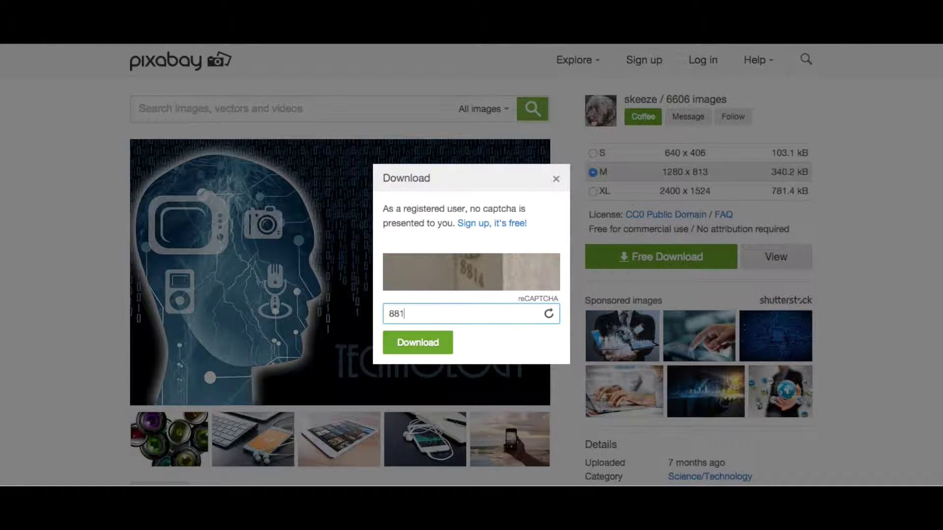
{"action": "type", "text": "4"}
{"action": "left_click", "coordinate": [410, 346]}
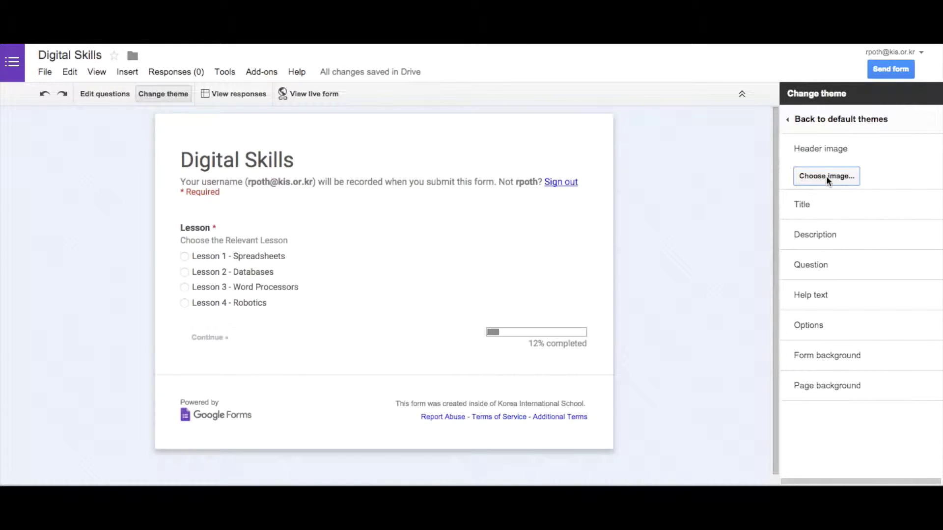
Upload technology-662833_1280.jpg from Downloads as the form's header image.
{"action": "left_click", "coordinate": [826, 175]}
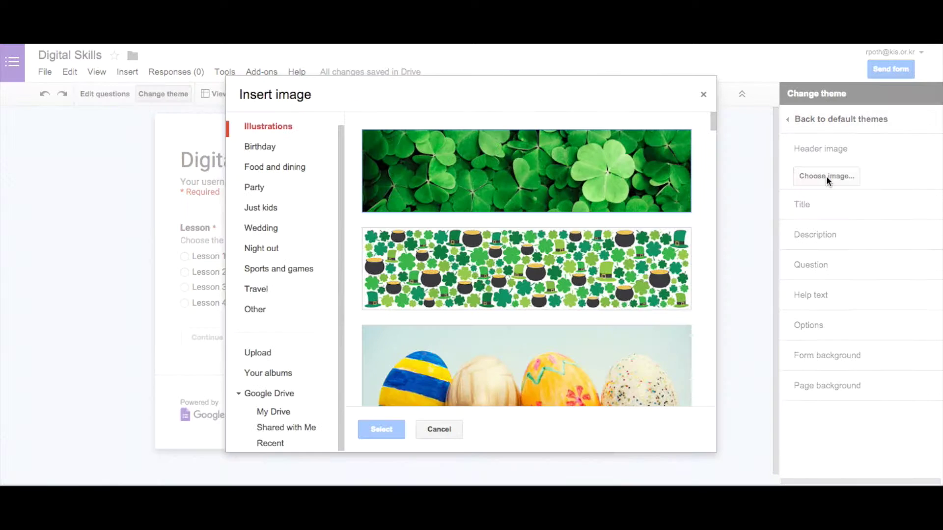
{"action": "left_click", "coordinate": [261, 356]}
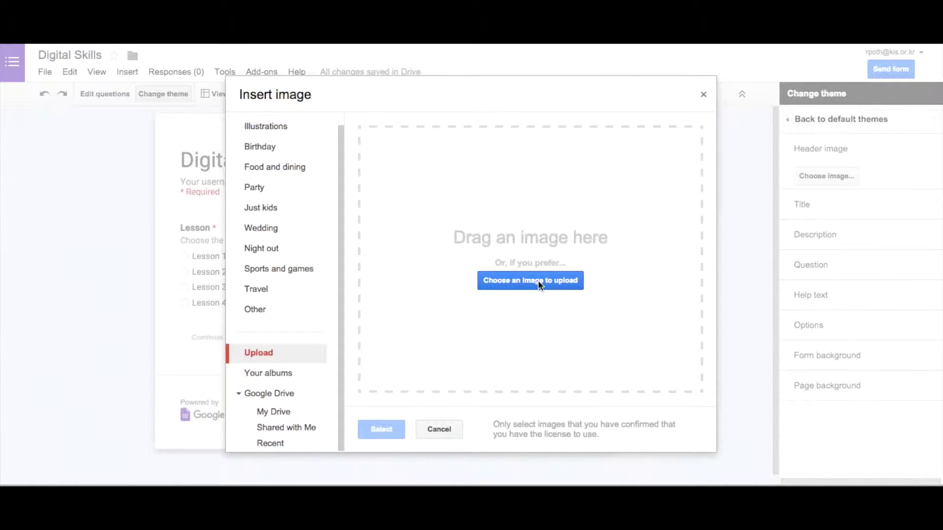
{"action": "left_click", "coordinate": [538, 279]}
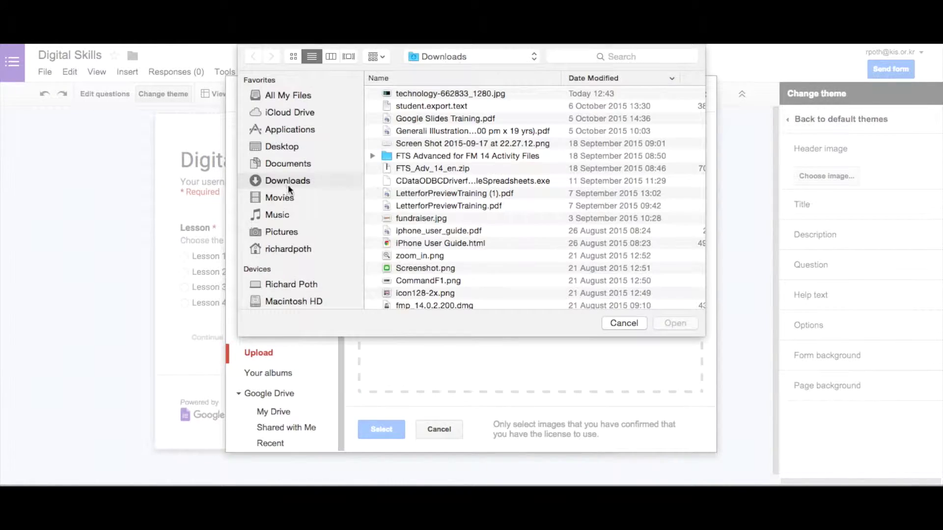
{"action": "left_click", "coordinate": [675, 322]}
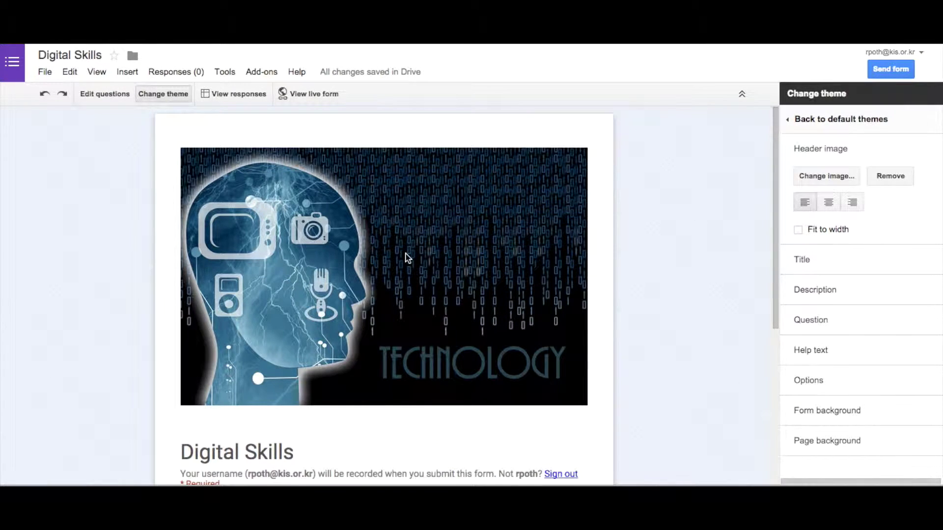
Stretch the header image to the form's width and change the title font from Roboto to Impact.
{"action": "left_click", "coordinate": [798, 230]}
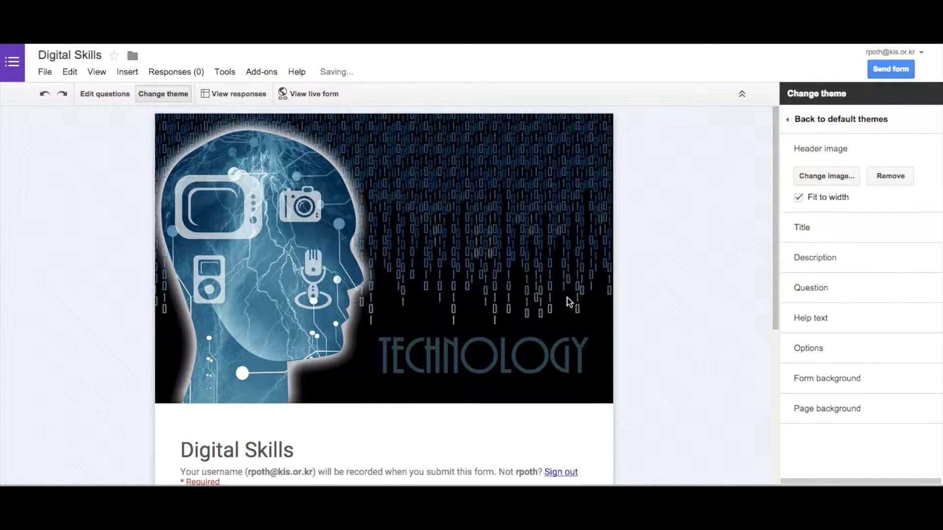
{"action": "left_click", "coordinate": [829, 234]}
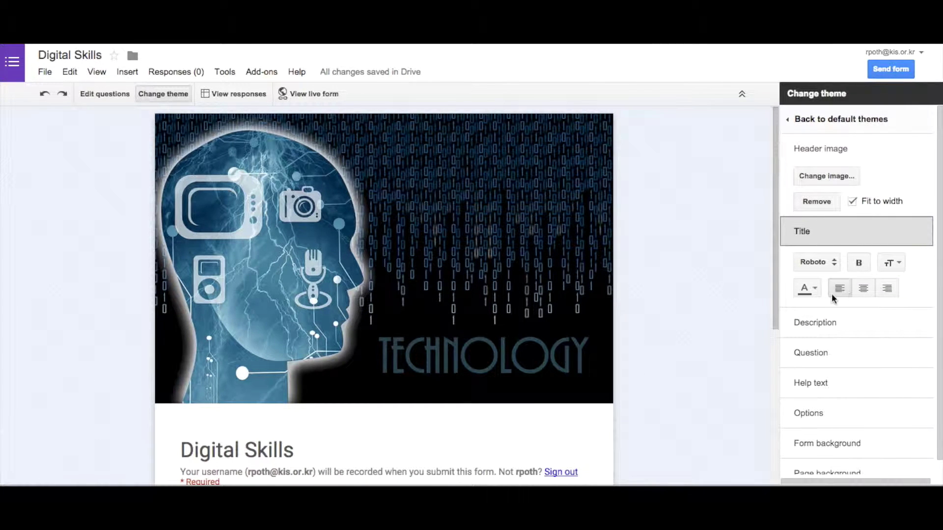
{"action": "left_click", "coordinate": [833, 266]}
{"action": "left_click", "coordinate": [849, 163]}
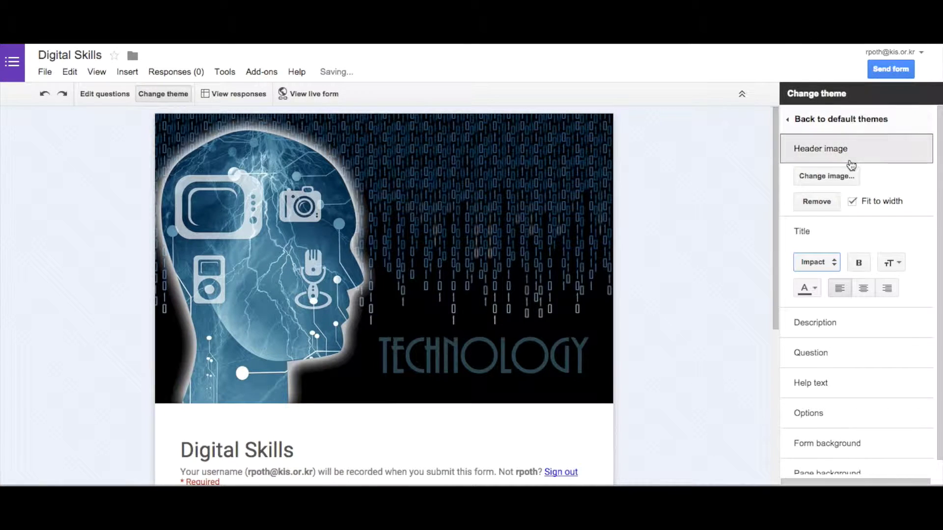
{"action": "scroll", "coordinate": [766, 246], "scroll_direction": "down", "scroll_amount": 6}
{"action": "scroll", "coordinate": [703, 323], "scroll_direction": "down", "scroll_amount": 1}
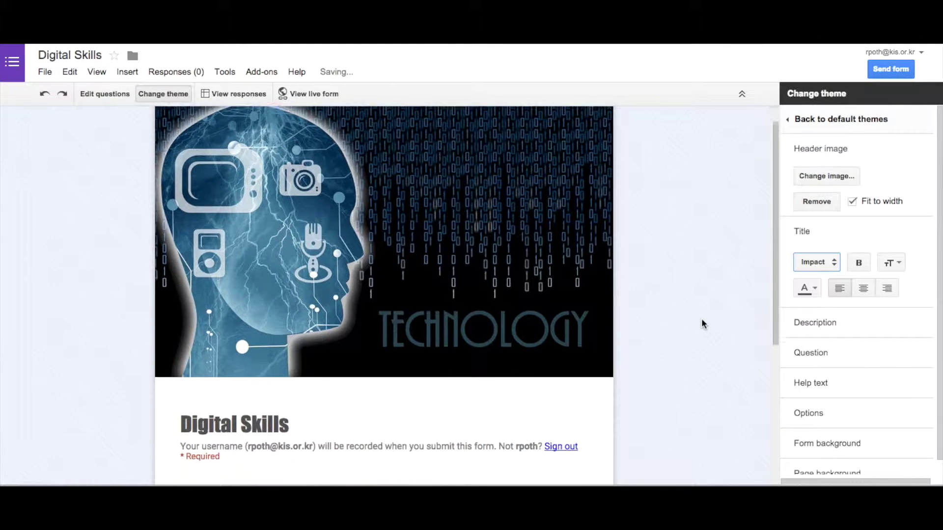
{"action": "scroll", "coordinate": [702, 322], "scroll_direction": "down", "scroll_amount": 3}
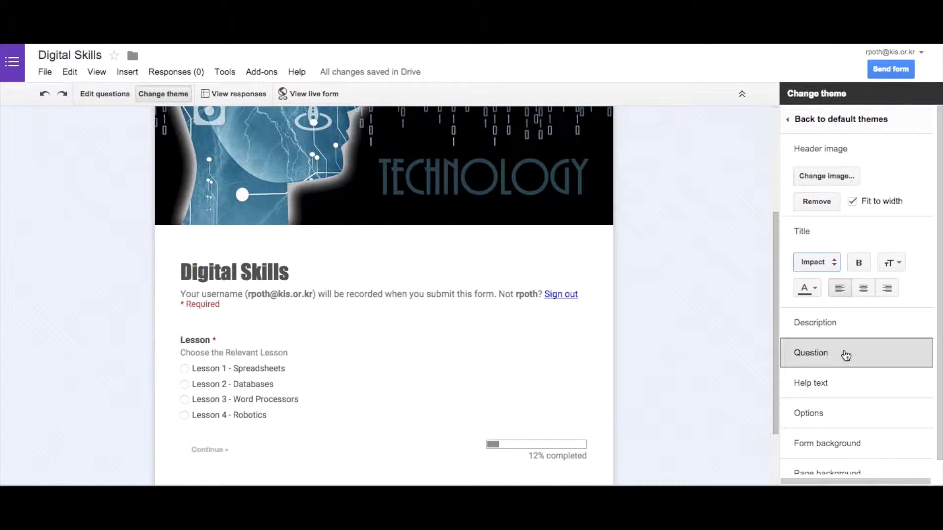
{"action": "scroll", "coordinate": [845, 355], "scroll_direction": "down", "scroll_amount": 1}
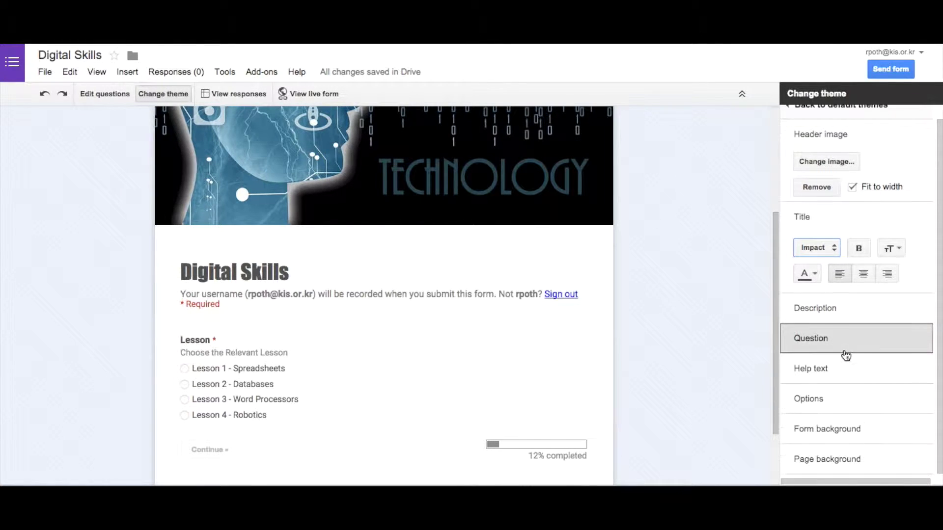
Change the form background colour from white to a light grey swatch.
{"action": "left_click", "coordinate": [880, 429]}
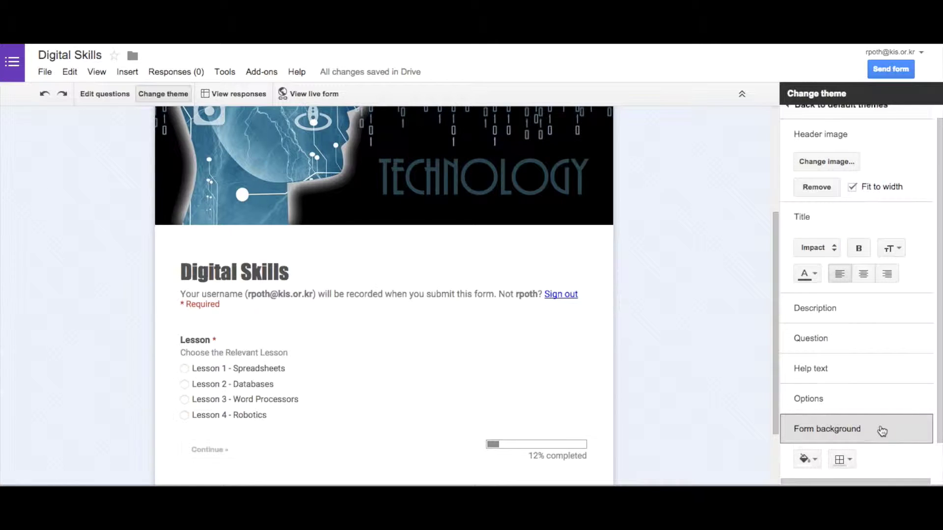
{"action": "scroll", "coordinate": [852, 421], "scroll_direction": "down", "scroll_amount": 1}
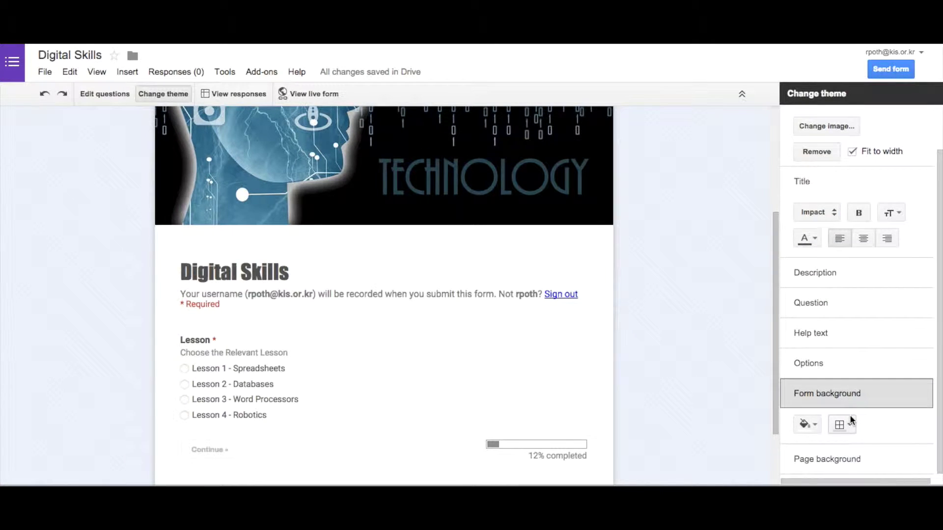
{"action": "left_click", "coordinate": [816, 425]}
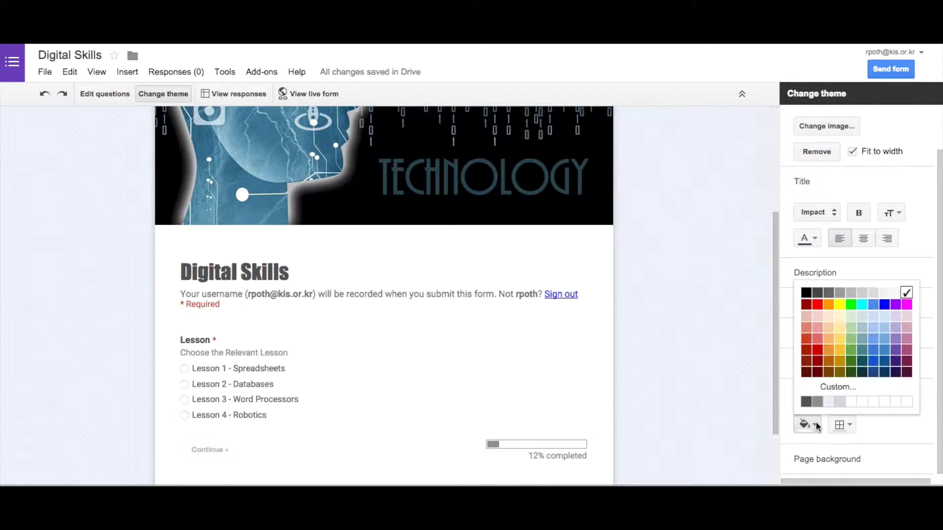
{"action": "left_click", "coordinate": [872, 293]}
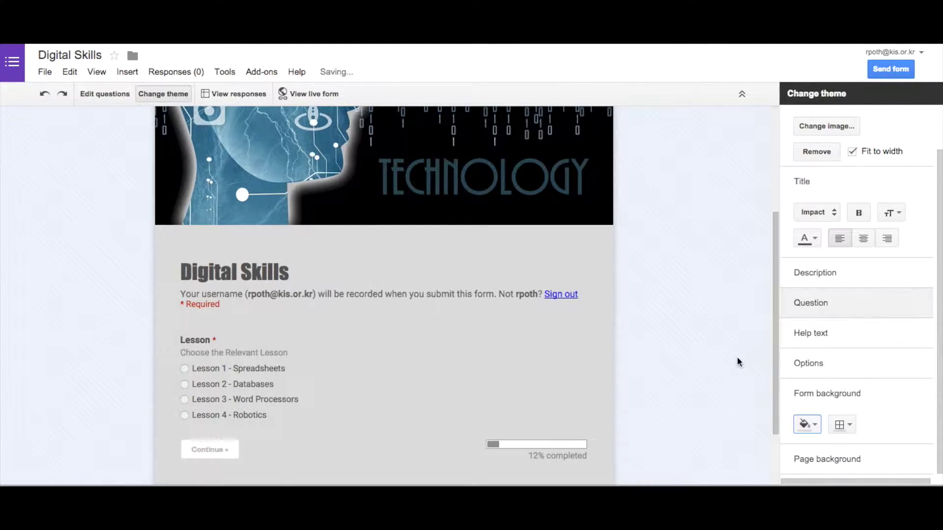
{"action": "left_click", "coordinate": [852, 459]}
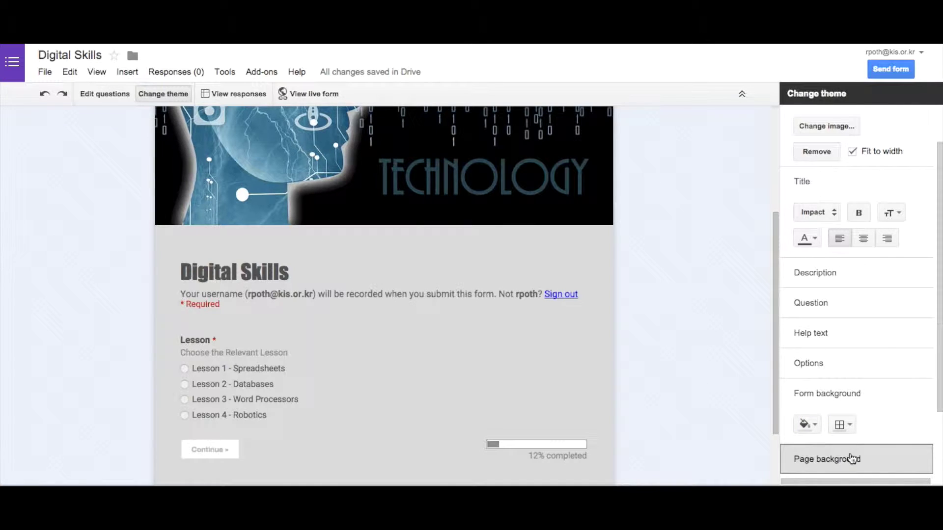
Replace the page background with technology-662833_1280.jpg uploaded from Downloads, tiling it.
{"action": "scroll", "coordinate": [857, 442], "scroll_direction": "down", "scroll_amount": 3}
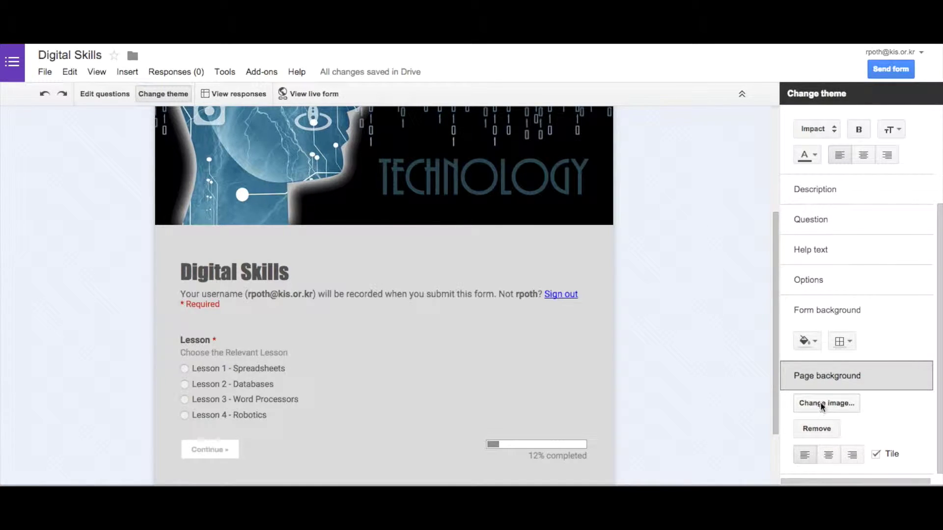
{"action": "left_click", "coordinate": [835, 402]}
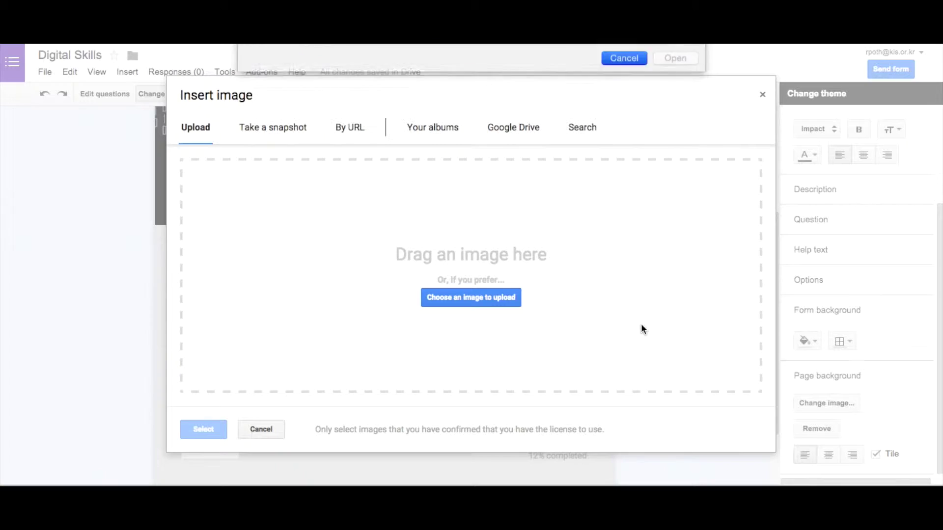
{"action": "left_click", "coordinate": [473, 297]}
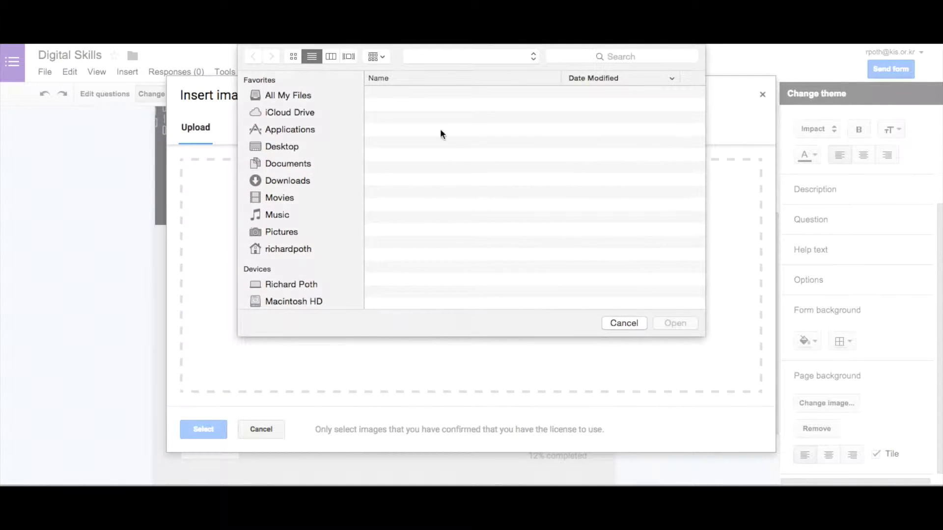
{"action": "left_click", "coordinate": [423, 97]}
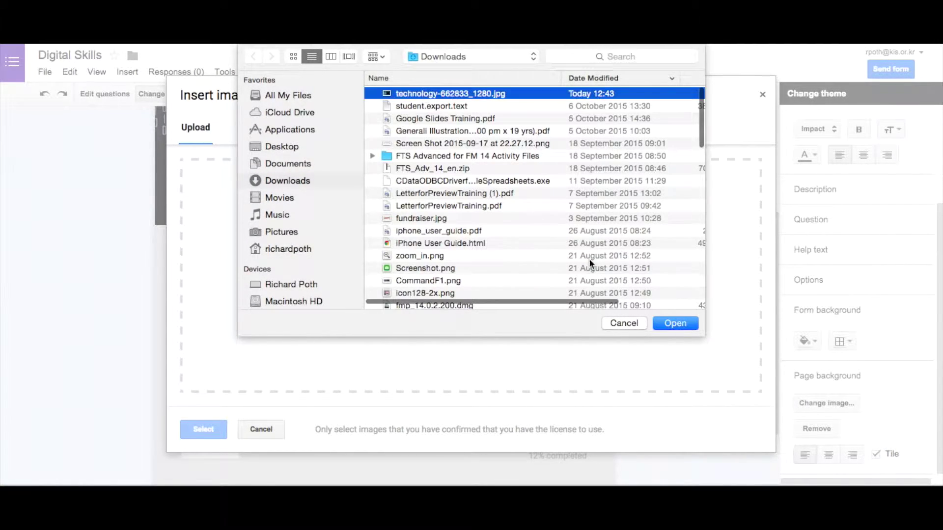
{"action": "left_click", "coordinate": [673, 322]}
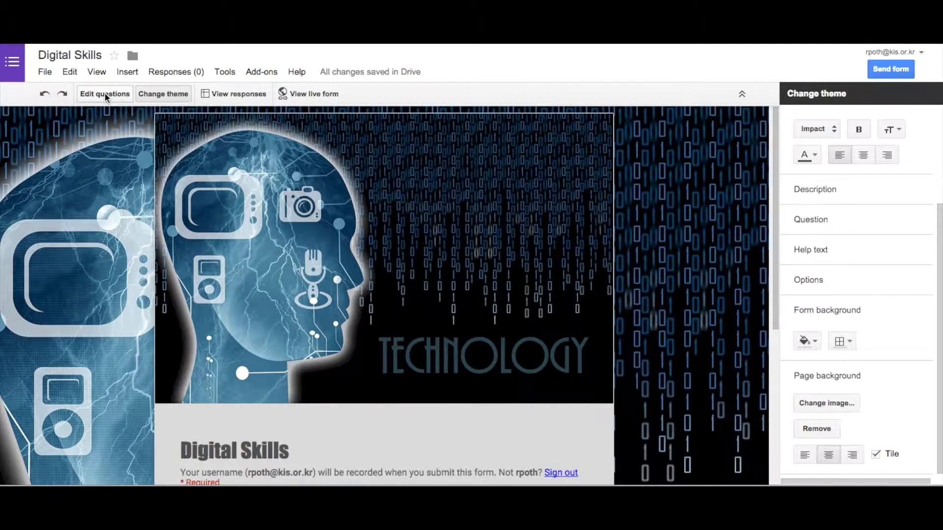
Back in the question editor, stop accepting responses and select the turned-off banner message.
{"action": "left_click", "coordinate": [105, 94]}
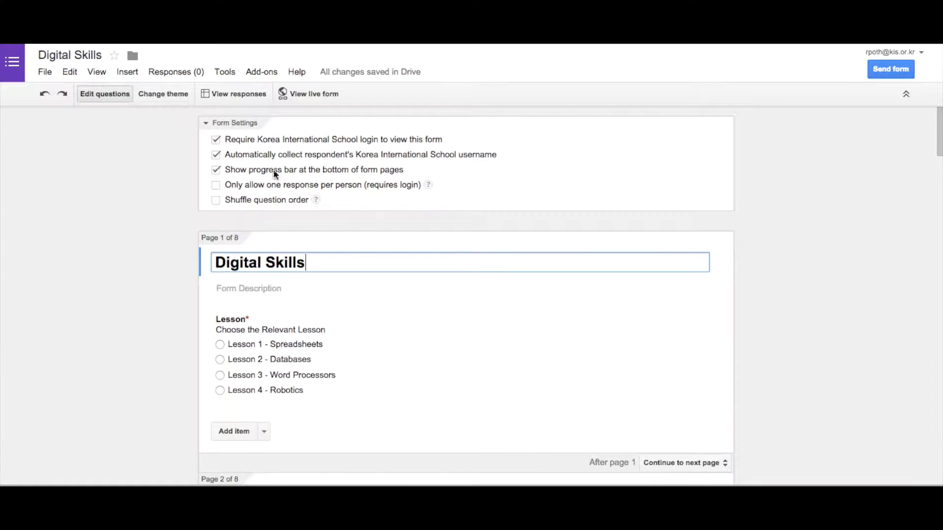
{"action": "left_click", "coordinate": [173, 73]}
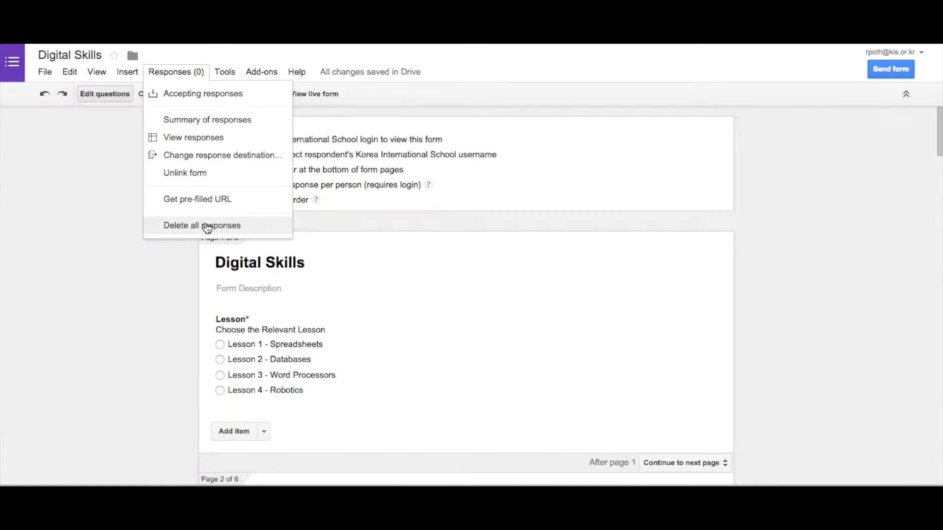
{"action": "left_click", "coordinate": [256, 93]}
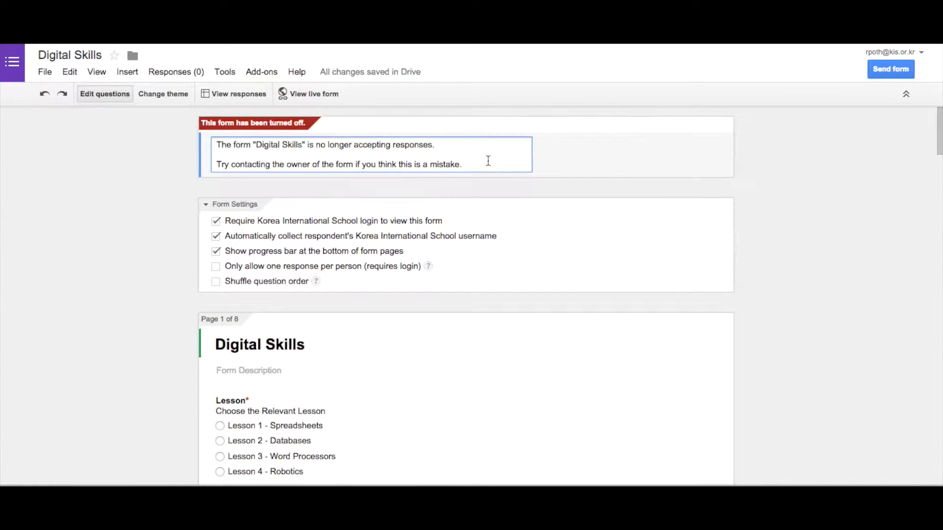
{"action": "left_click_drag", "start_coordinate": [472, 164], "coordinate": [220, 139]}
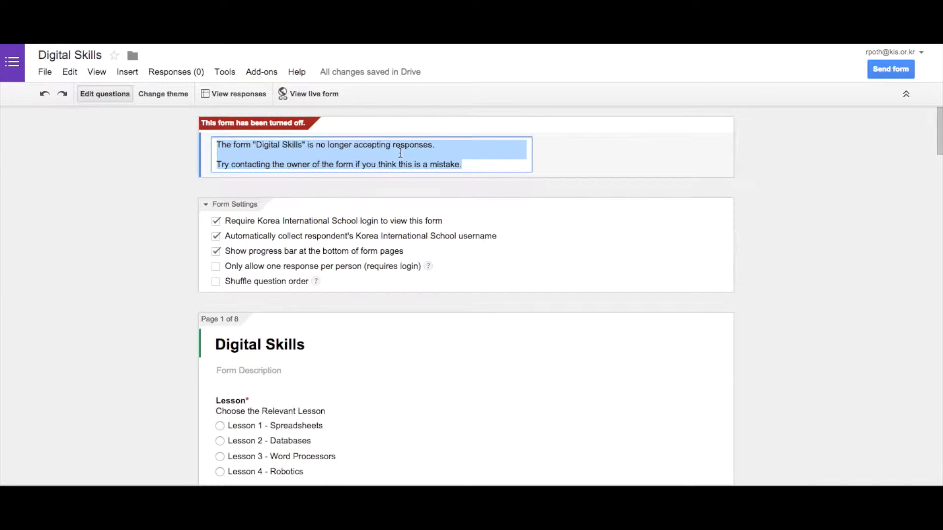
Switch Not accepting responses back to accepting, then reopen the Responses menu to confirm.
{"action": "left_click", "coordinate": [171, 71]}
{"action": "left_click", "coordinate": [199, 95]}
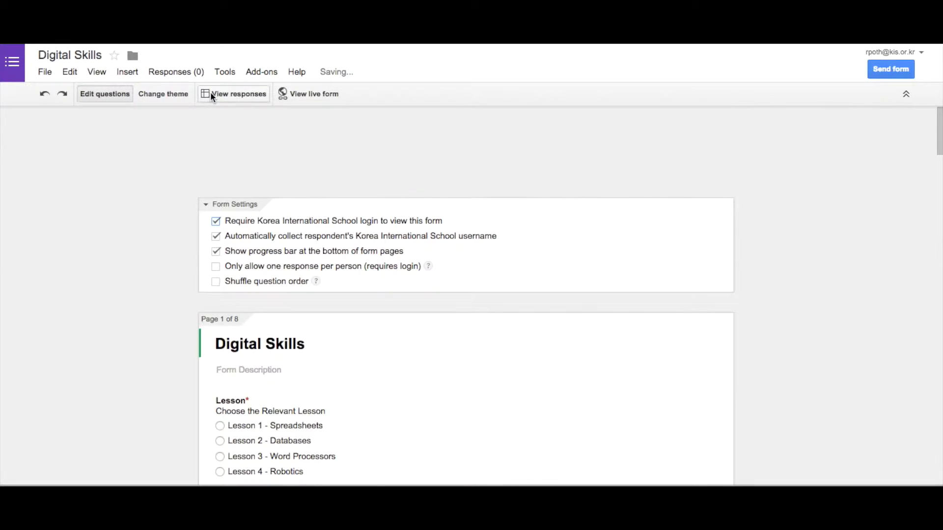
{"action": "left_click", "coordinate": [176, 71]}
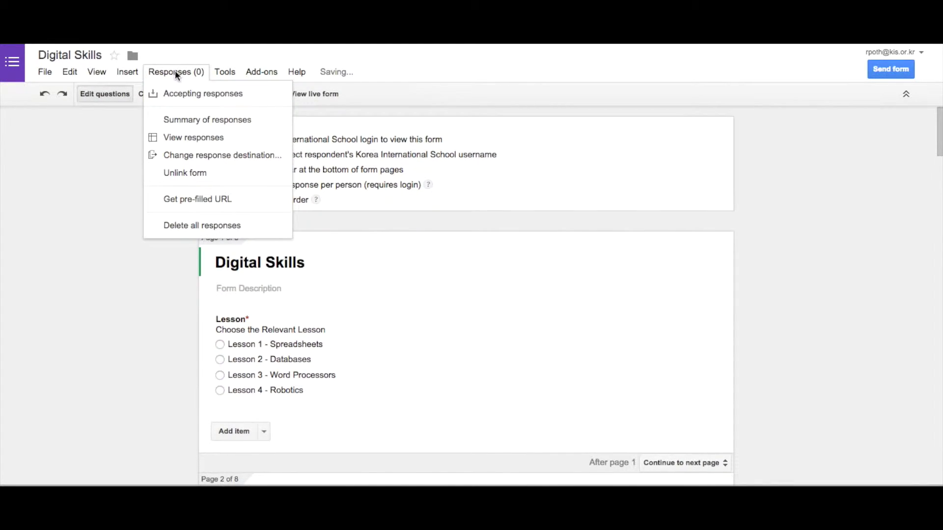